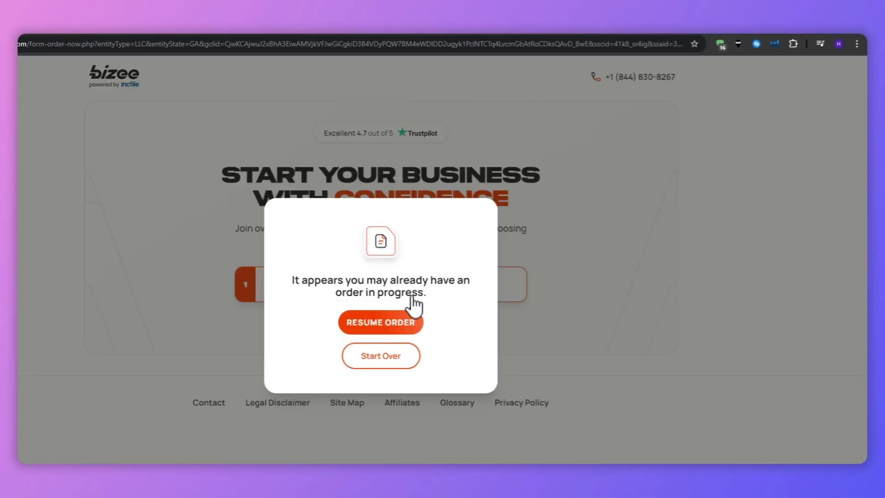
- Discard the earlier Bizee order in progress by choosing Start Over
{"action": "left_click", "coordinate": [379, 356]}
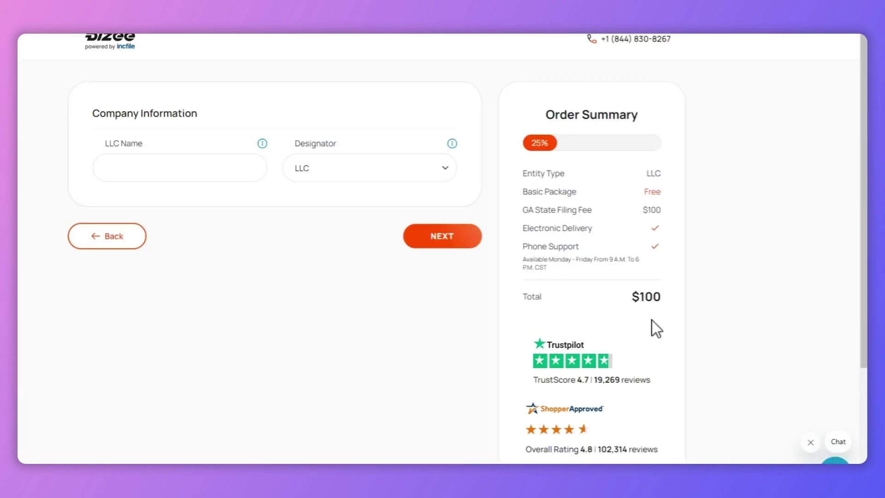
{"action": "scroll", "coordinate": [635, 329], "scroll_direction": "down", "scroll_amount": 1}
{"action": "scroll", "coordinate": [635, 329], "scroll_direction": "down", "scroll_amount": 2}
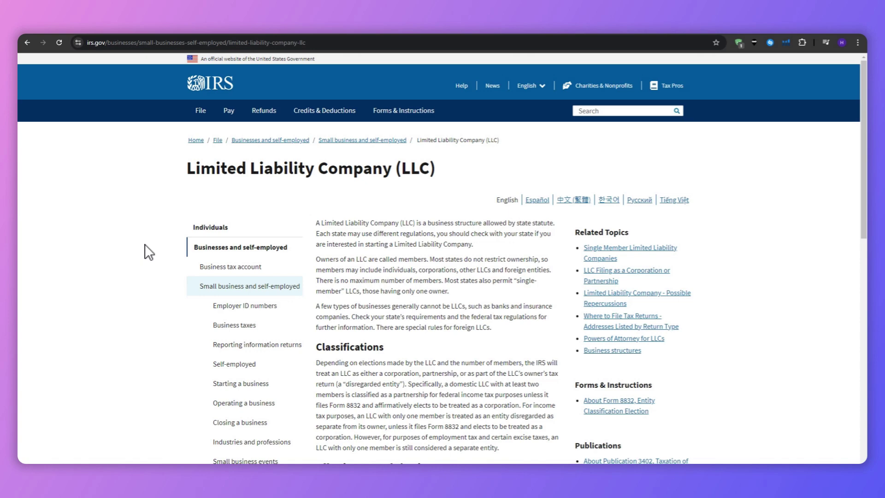
{"action": "scroll", "coordinate": [145, 243], "scroll_direction": "down", "scroll_amount": 1}
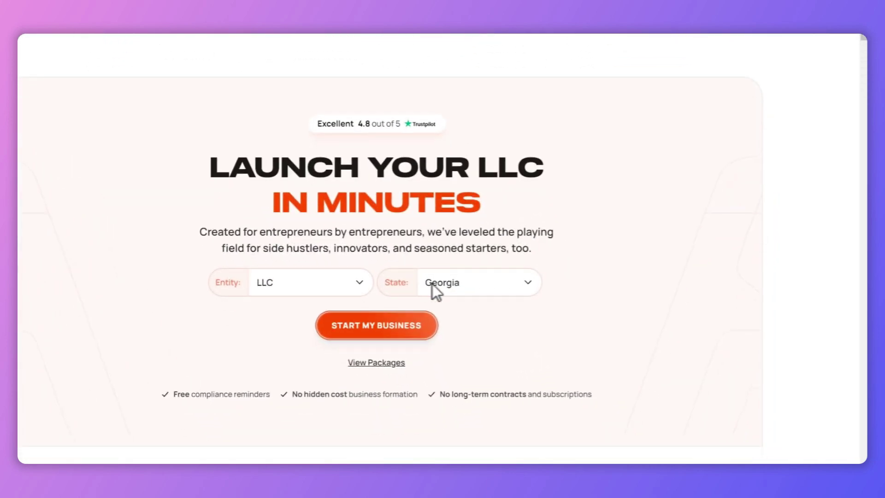
{"action": "scroll", "coordinate": [445, 285], "scroll_direction": "down", "scroll_amount": 5}
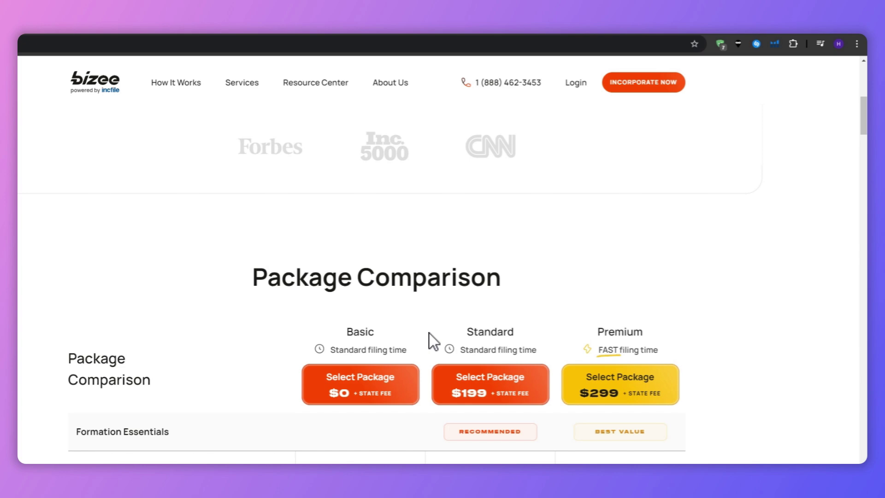
{"action": "scroll", "coordinate": [429, 334], "scroll_direction": "up", "scroll_amount": 5}
- Begin a Georgia LLC order, discard the previous order, and highlight the Basic state fee
{"action": "left_click", "coordinate": [471, 263]}
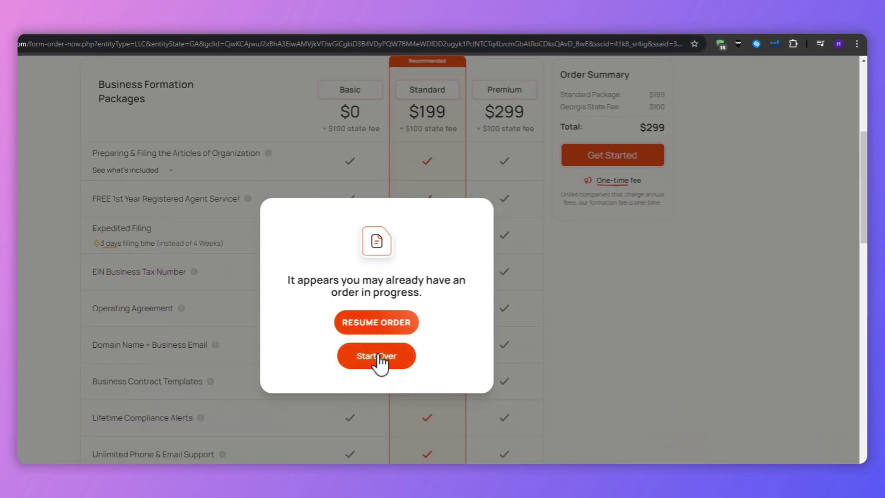
{"action": "left_click", "coordinate": [379, 361]}
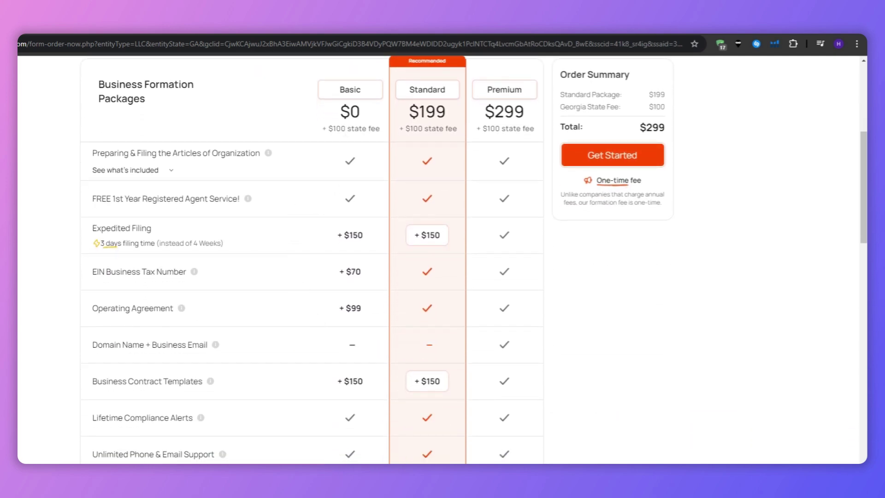
{"action": "left_click_drag", "start_coordinate": [332, 129], "coordinate": [347, 128]}
- Switch to the IRS.gov Limited Liability Company (LLC) page tab
{"action": "left_click", "coordinate": [737, 38]}
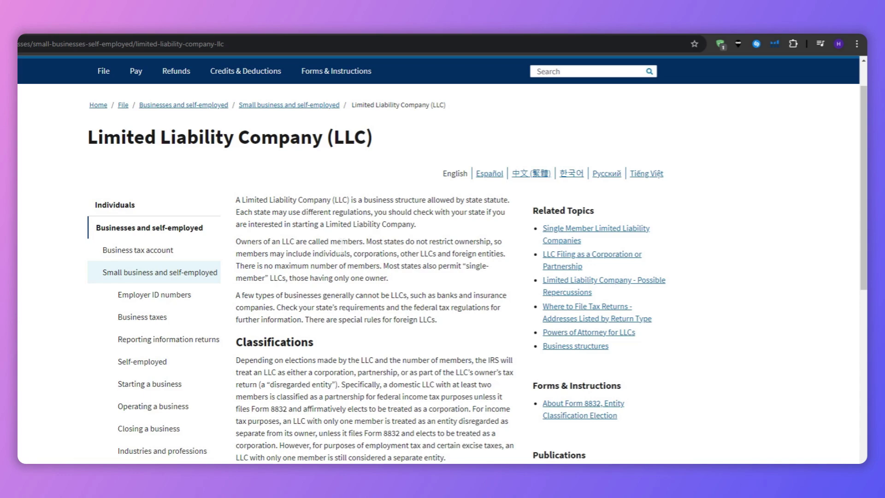
{"action": "scroll", "coordinate": [342, 247], "scroll_direction": "down", "scroll_amount": 3}
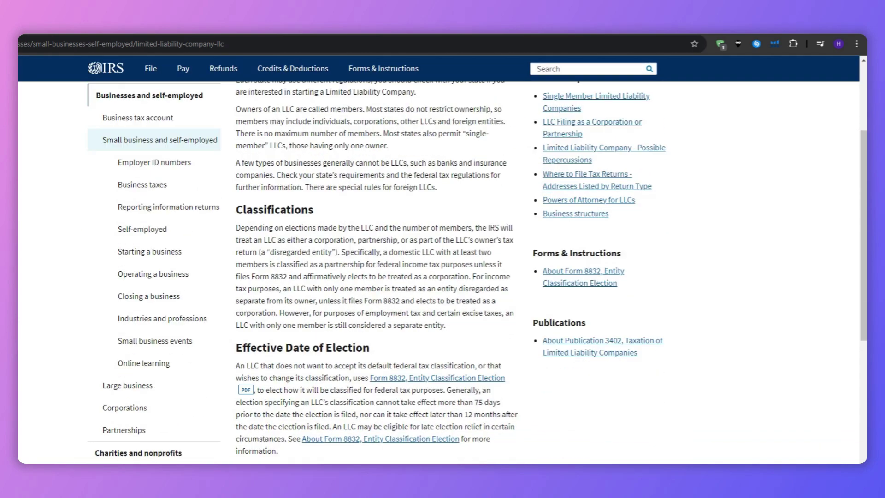
{"action": "scroll", "coordinate": [343, 247], "scroll_direction": "down", "scroll_amount": 2}
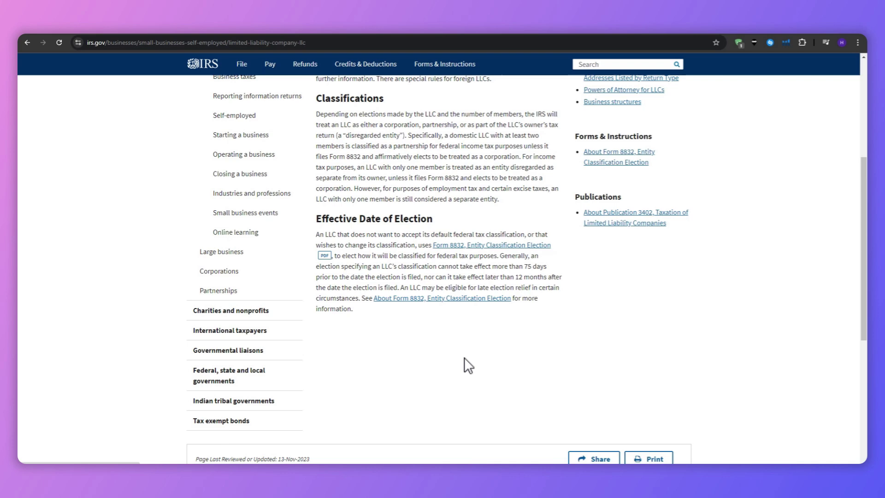
{"action": "scroll", "coordinate": [461, 363], "scroll_direction": "up", "scroll_amount": 2}
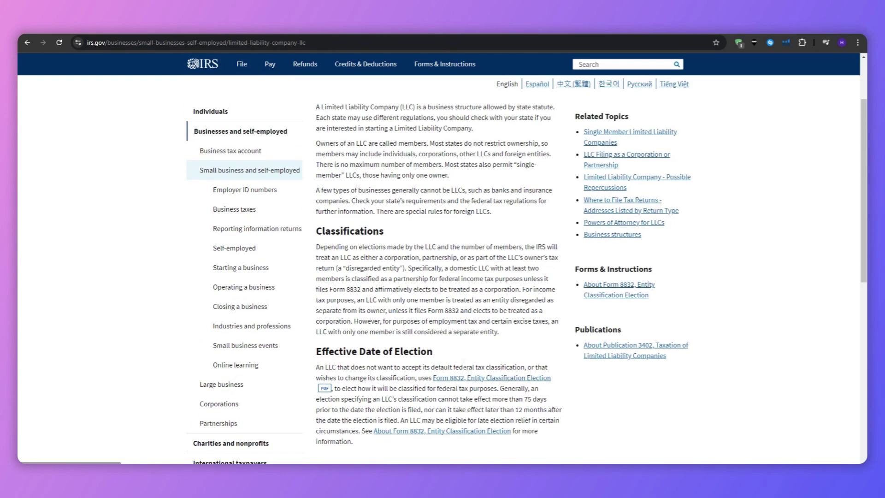
{"action": "scroll", "coordinate": [461, 362], "scroll_direction": "up", "scroll_amount": 1}
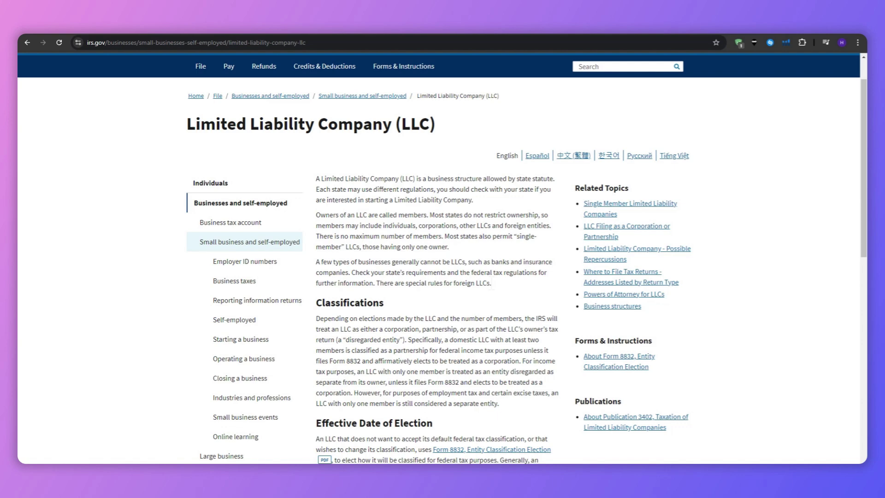
{"action": "scroll", "coordinate": [491, 285], "scroll_direction": "down", "scroll_amount": 3}
{"action": "scroll", "coordinate": [488, 296], "scroll_direction": "down", "scroll_amount": 1}
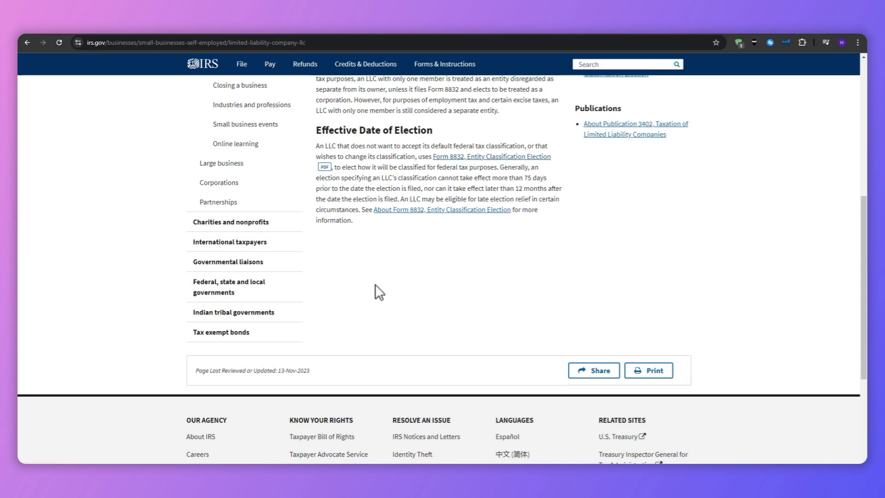
{"action": "scroll", "coordinate": [385, 293], "scroll_direction": "up", "scroll_amount": 3}
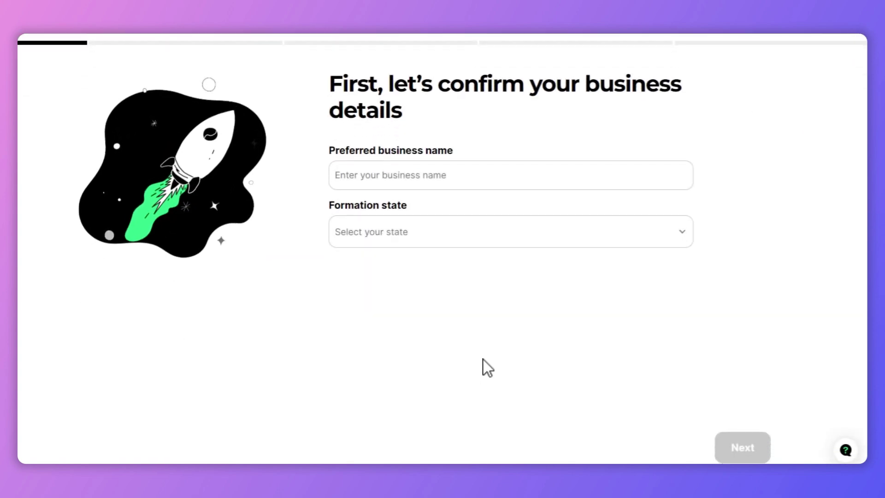
- Exit the ZenBusiness business details step through the logo, confirming Leave
{"action": "left_click", "coordinate": [56, 77]}
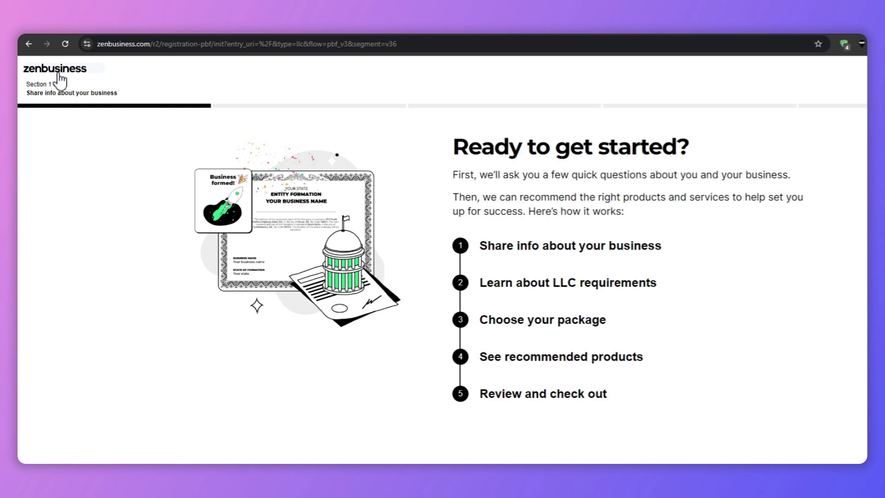
{"action": "left_click", "coordinate": [59, 82]}
{"action": "left_click", "coordinate": [595, 352]}
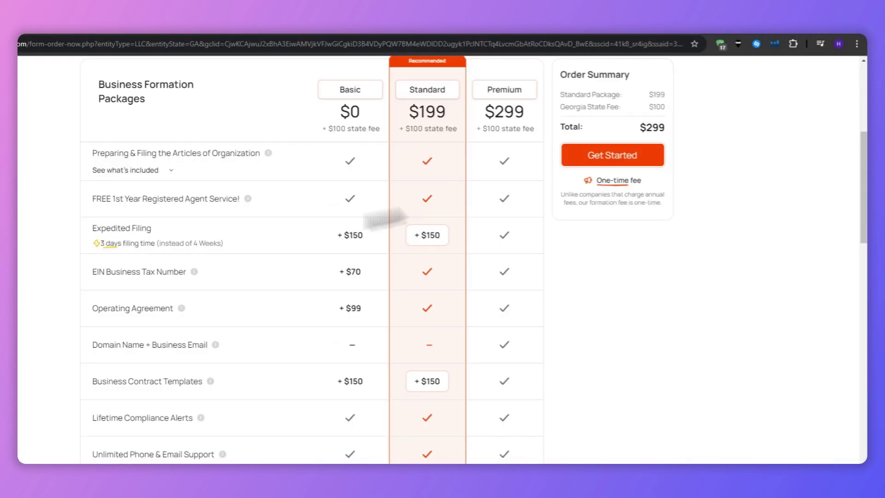
{"action": "scroll", "coordinate": [76, 301], "scroll_direction": "up", "scroll_amount": 2}
{"action": "scroll", "coordinate": [134, 330], "scroll_direction": "up", "scroll_amount": 3}
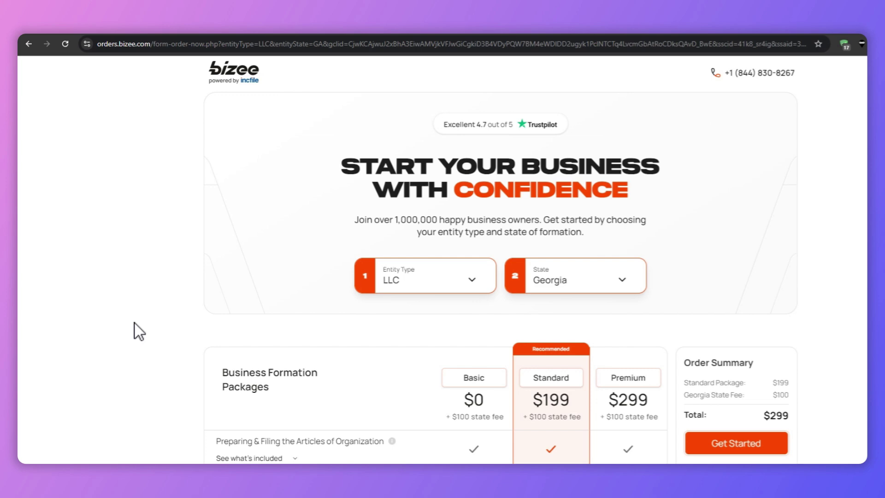
{"action": "scroll", "coordinate": [135, 323], "scroll_direction": "down", "scroll_amount": 3}
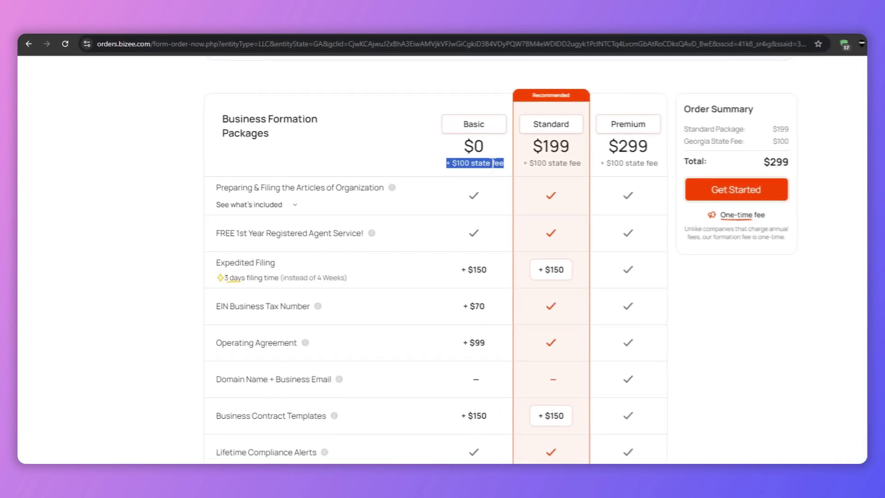
{"action": "scroll", "coordinate": [127, 273], "scroll_direction": "down", "scroll_amount": 1}
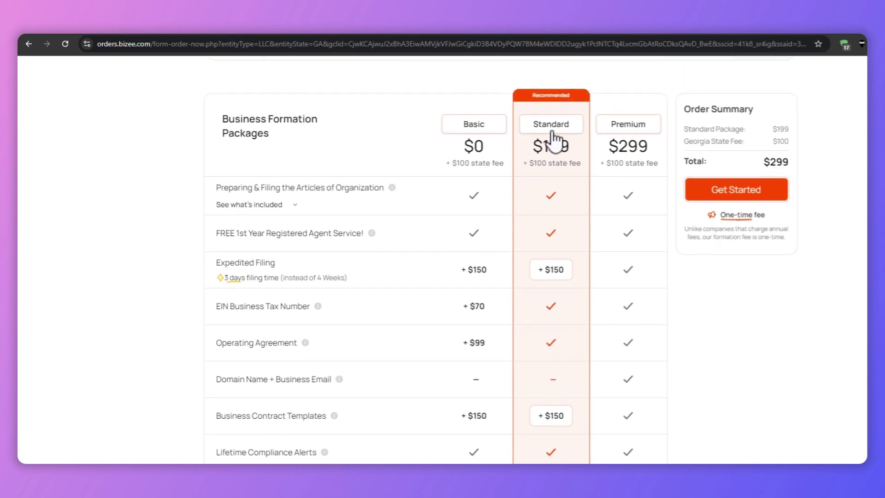
- Highlight the Standard package's $199 price and its state fee line
{"action": "double_click", "coordinate": [508, 135]}
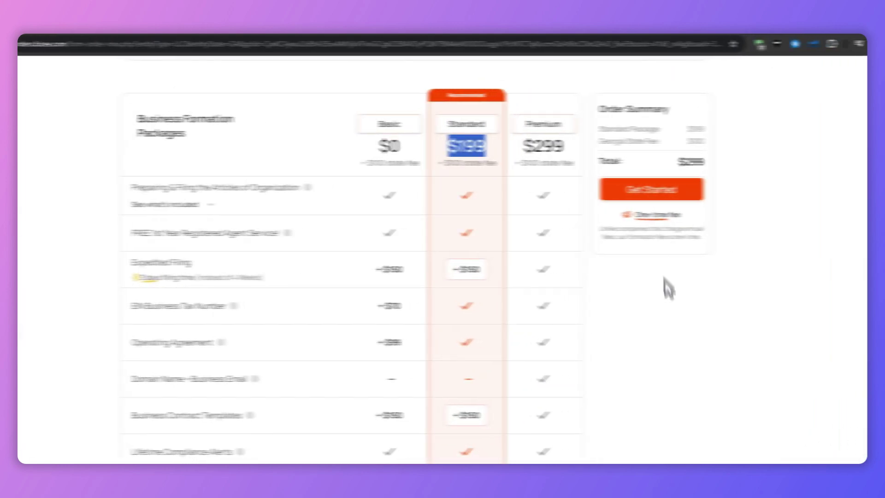
{"action": "left_click", "coordinate": [654, 306]}
{"action": "triple_click", "coordinate": [456, 163]}
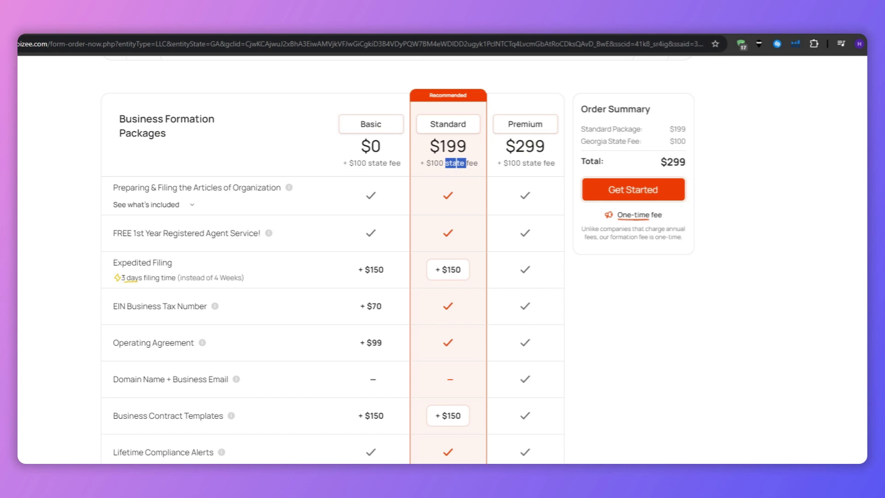
{"action": "left_click", "coordinate": [240, 215]}
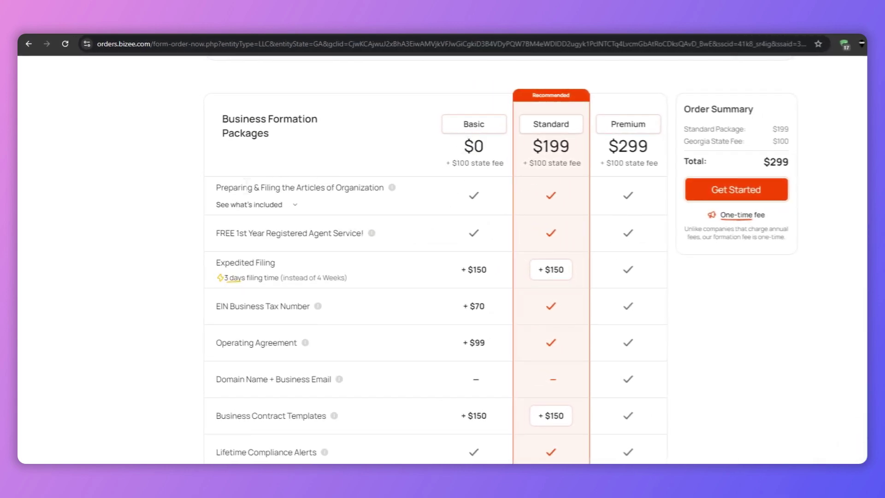
- Expand the Articles of Organization row, then view and dismiss the free registered agent details
{"action": "left_click_drag", "start_coordinate": [218, 187], "coordinate": [387, 194]}
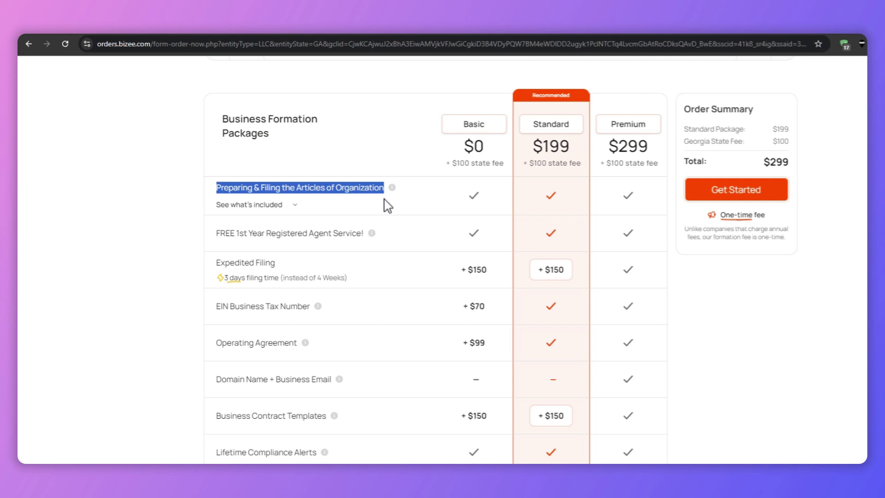
{"action": "left_click", "coordinate": [385, 201]}
{"action": "scroll", "coordinate": [380, 219], "scroll_direction": "down", "scroll_amount": 1}
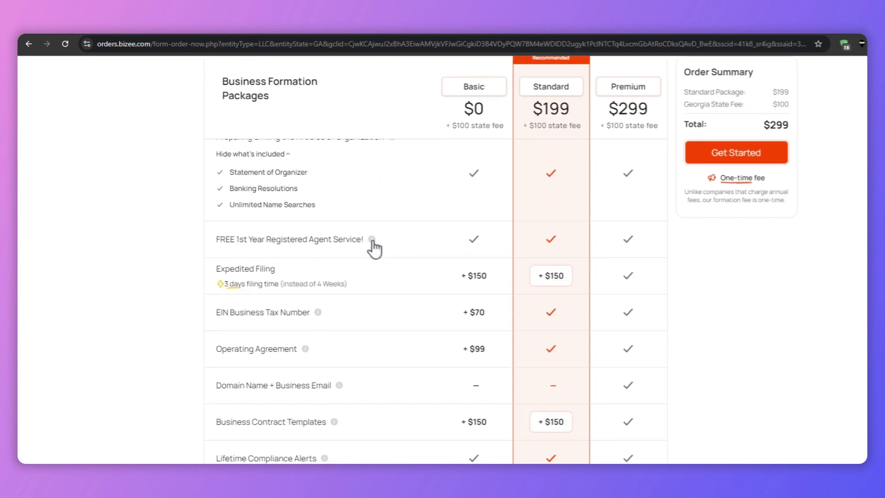
{"action": "left_click", "coordinate": [371, 240]}
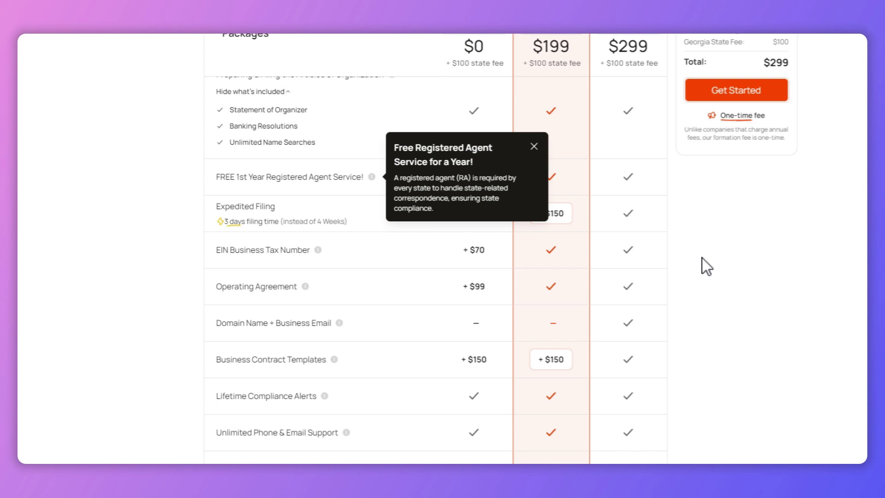
{"action": "left_click", "coordinate": [702, 258]}
{"action": "scroll", "coordinate": [685, 257], "scroll_direction": "down", "scroll_amount": 1}
{"action": "scroll", "coordinate": [678, 256], "scroll_direction": "down", "scroll_amount": 2}
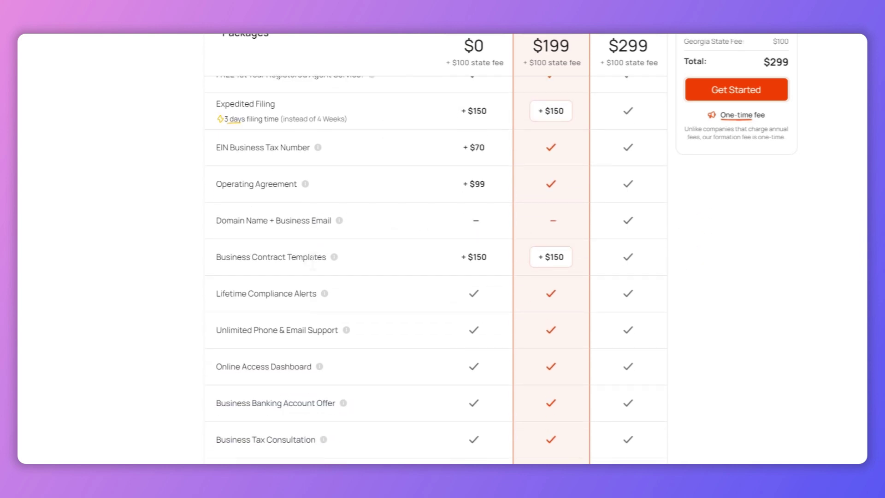
{"action": "scroll", "coordinate": [311, 266], "scroll_direction": "down", "scroll_amount": 2}
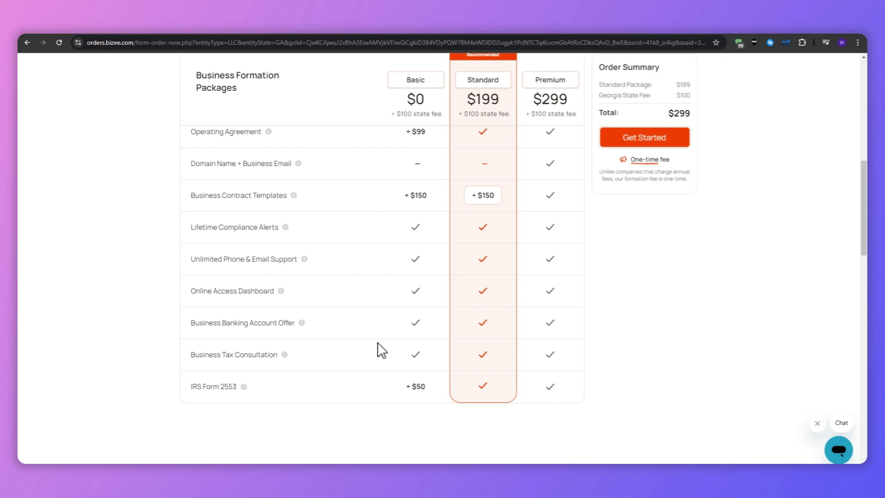
{"action": "scroll", "coordinate": [378, 343], "scroll_direction": "up", "scroll_amount": 2}
{"action": "scroll", "coordinate": [380, 343], "scroll_direction": "up", "scroll_amount": 2}
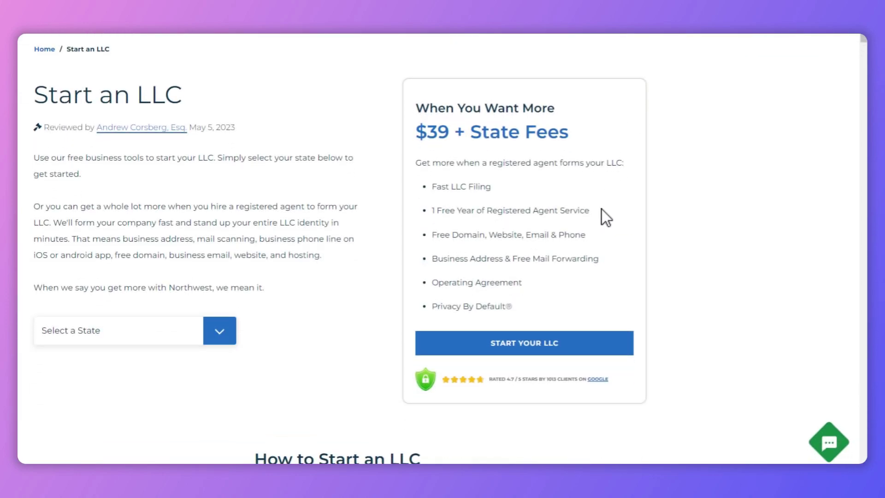
- Highlight Northwest's $39 + State Fees heading and feature lines, then return to the Bizee tab
{"action": "left_click_drag", "start_coordinate": [415, 138], "coordinate": [567, 142]}
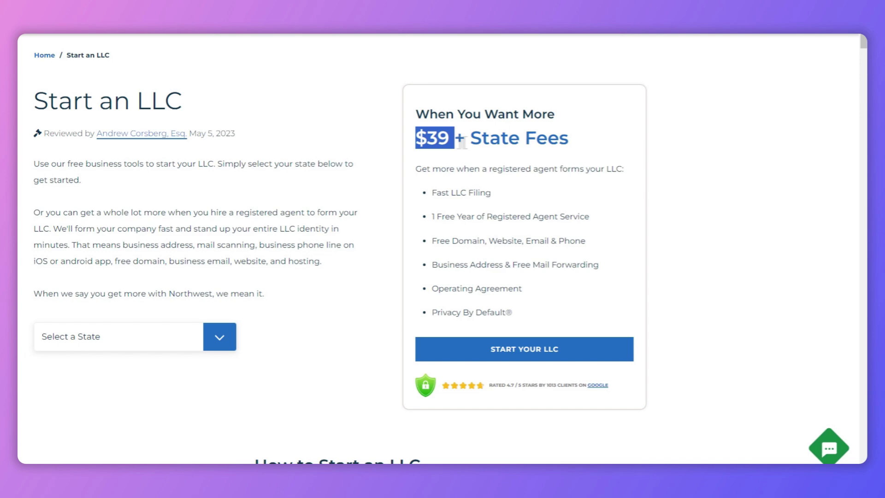
{"action": "left_click", "coordinate": [568, 144]}
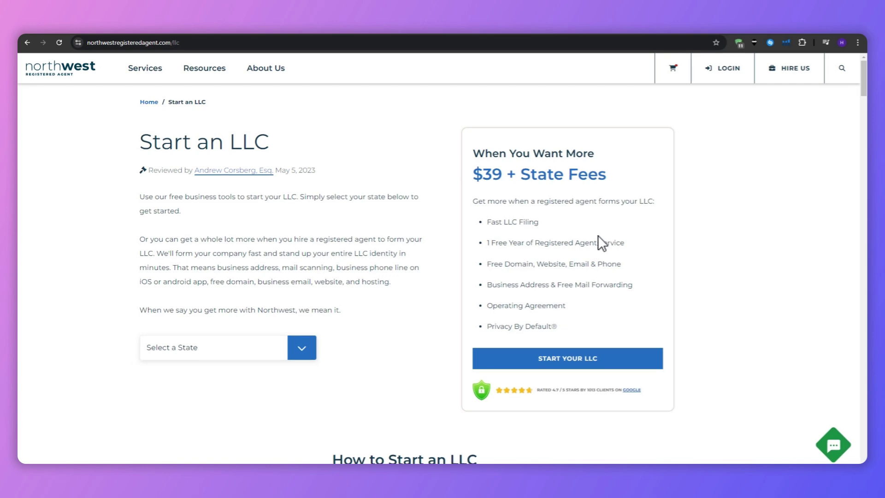
{"action": "triple_click", "coordinate": [524, 319]}
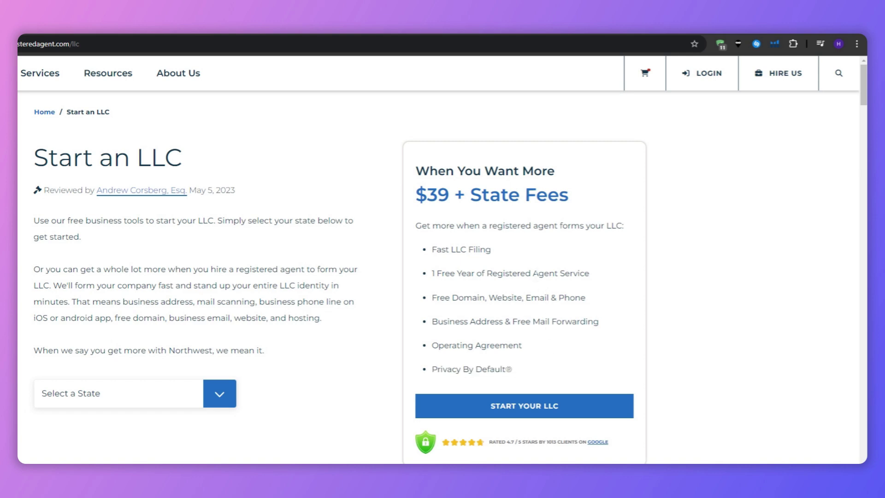
{"action": "triple_click", "coordinate": [536, 277]}
{"action": "left_click", "coordinate": [547, 338]}
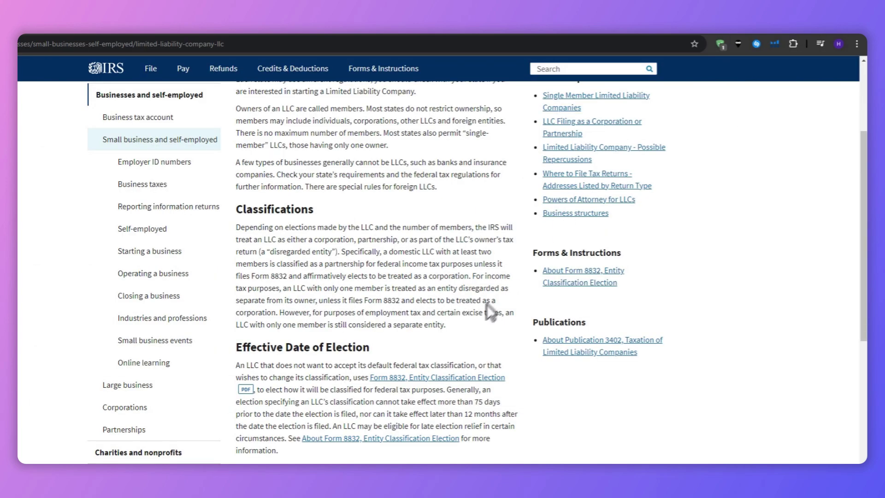
{"action": "scroll", "coordinate": [468, 365], "scroll_direction": "up", "scroll_amount": 3}
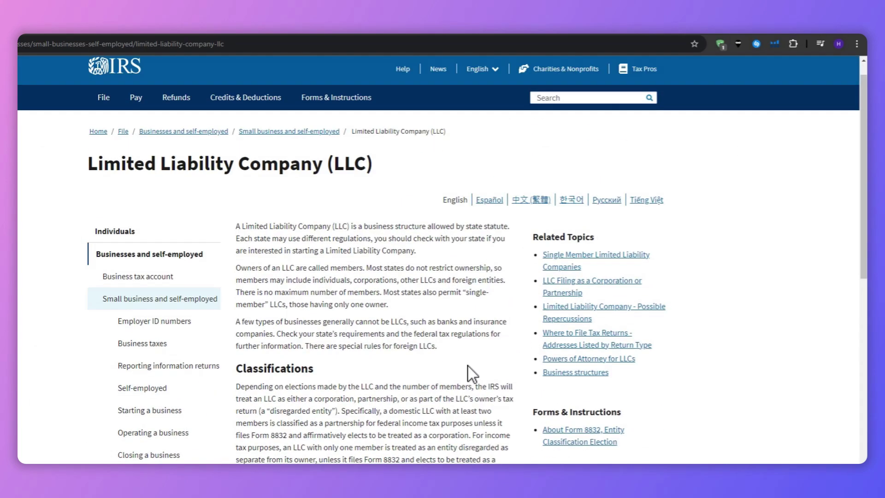
{"action": "scroll", "coordinate": [469, 366], "scroll_direction": "down", "scroll_amount": 2}
{"action": "scroll", "coordinate": [468, 366], "scroll_direction": "down", "scroll_amount": 1}
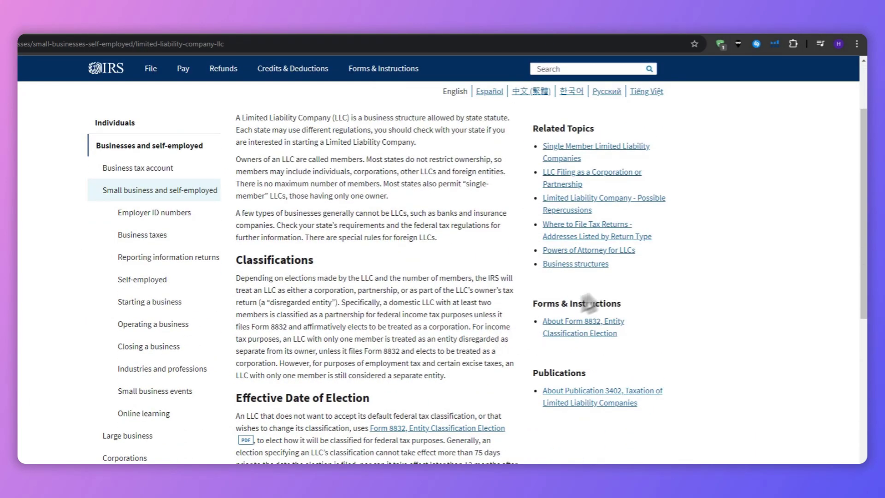
{"action": "left_click", "coordinate": [678, 34]}
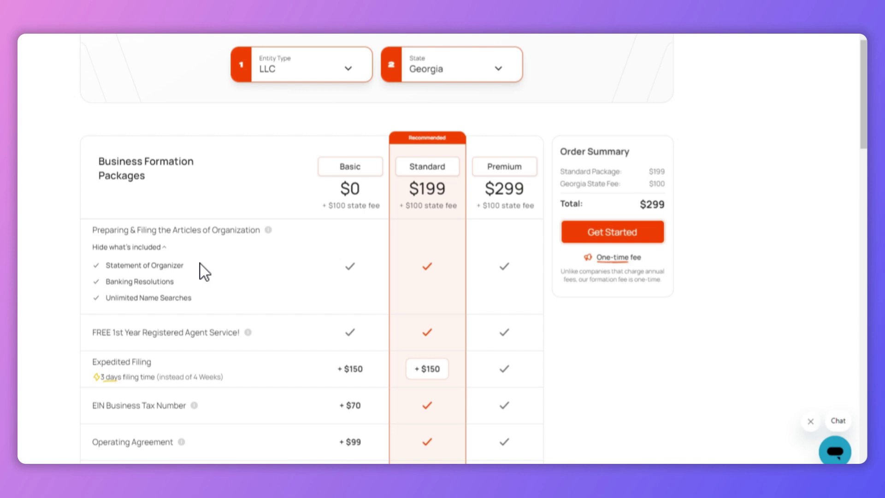
{"action": "scroll", "coordinate": [201, 269], "scroll_direction": "up", "scroll_amount": 3}
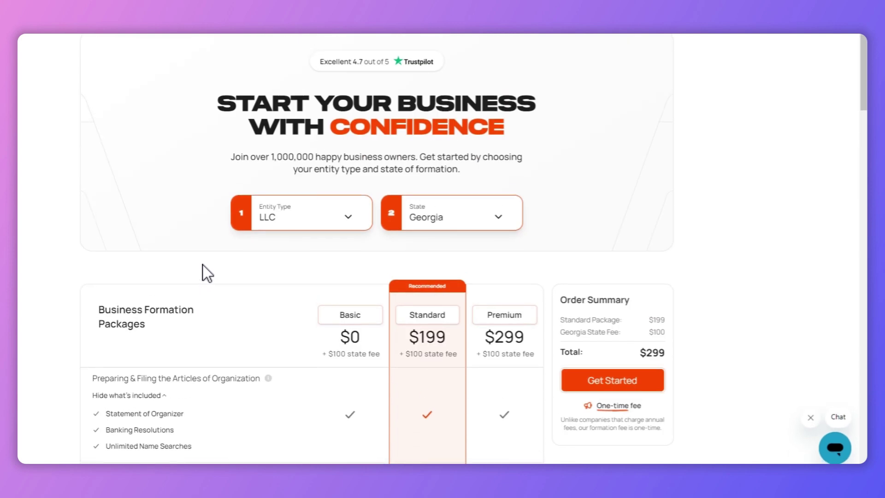
- Choose the Basic package ($100 total) and proceed with Get Started
{"action": "left_click", "coordinate": [337, 320]}
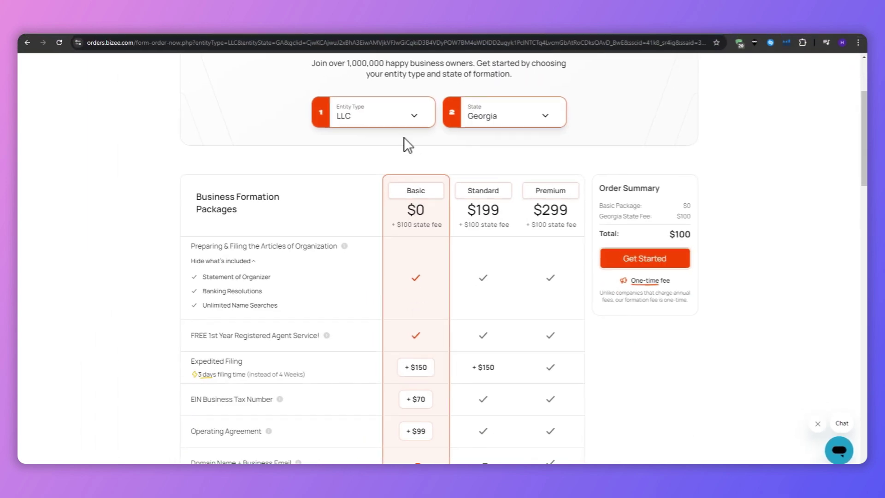
{"action": "scroll", "coordinate": [297, 304], "scroll_direction": "up", "scroll_amount": 1}
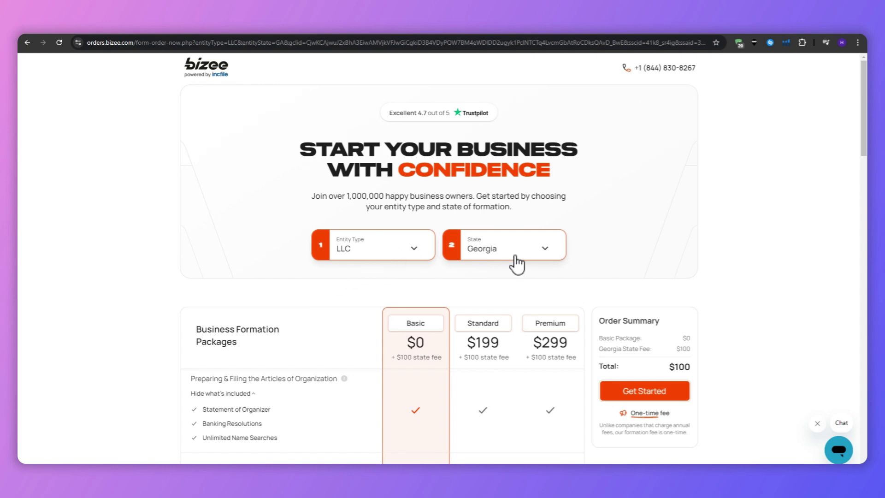
{"action": "scroll", "coordinate": [414, 312], "scroll_direction": "down", "scroll_amount": 2}
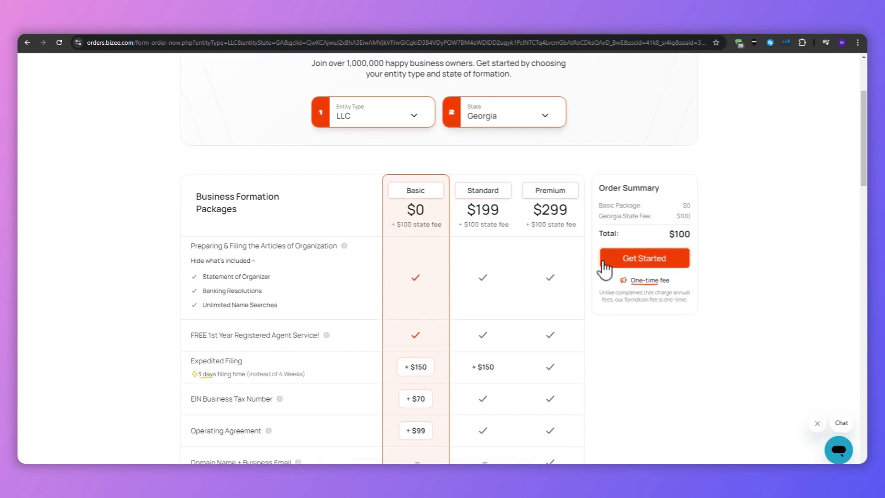
{"action": "left_click", "coordinate": [613, 267]}
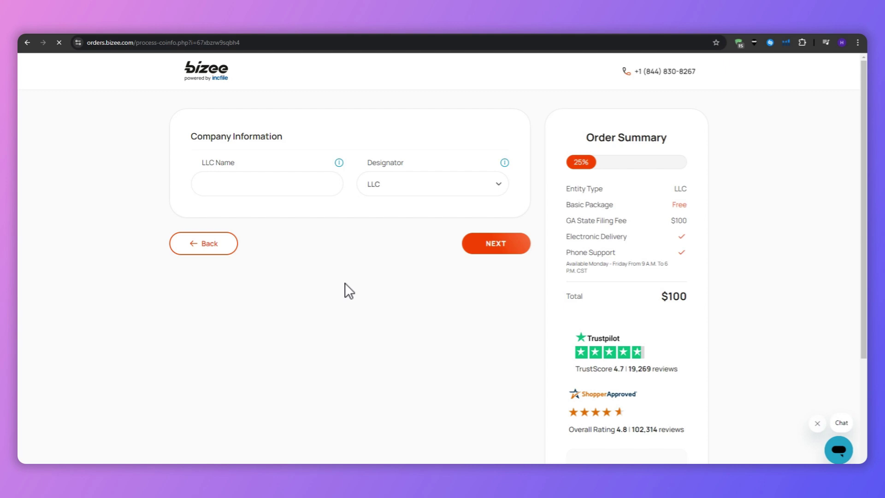
{"action": "scroll", "coordinate": [344, 282], "scroll_direction": "down", "scroll_amount": 1}
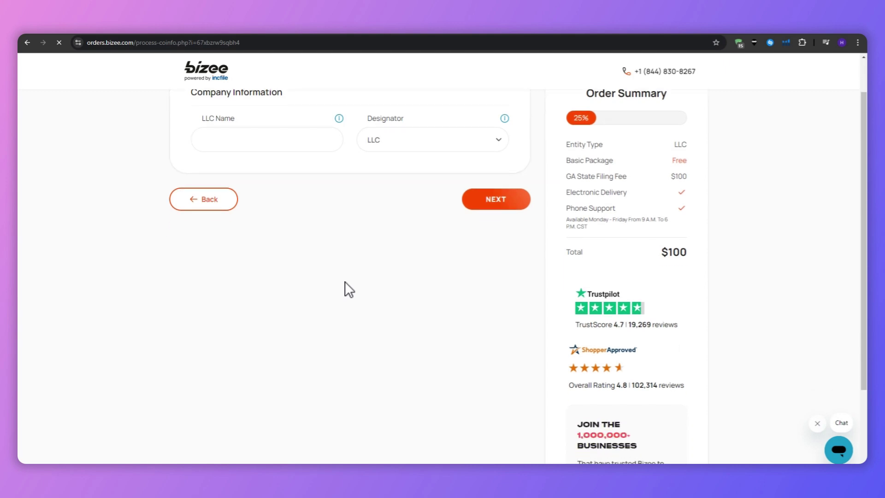
{"action": "scroll", "coordinate": [345, 282], "scroll_direction": "up", "scroll_amount": 1}
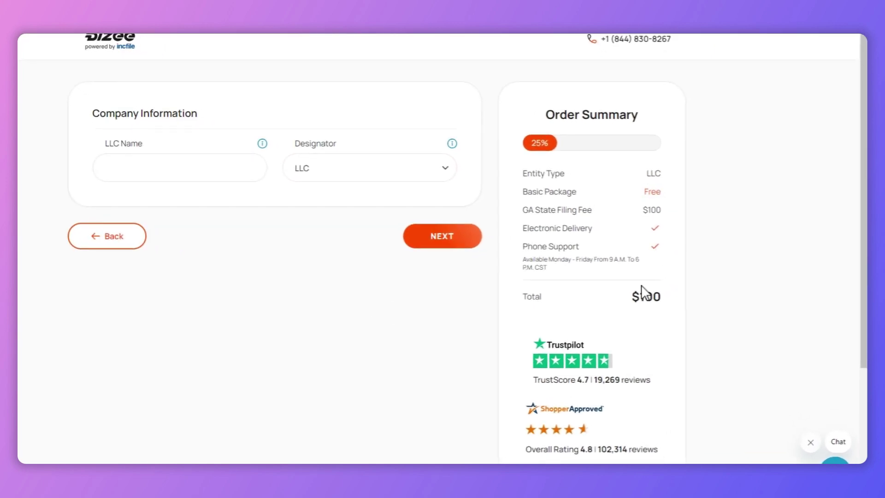
- Highlight the $100 order total on the Company Information step
{"action": "double_click", "coordinate": [643, 296]}
{"action": "left_click", "coordinate": [651, 317]}
{"action": "scroll", "coordinate": [630, 330], "scroll_direction": "down", "scroll_amount": 1}
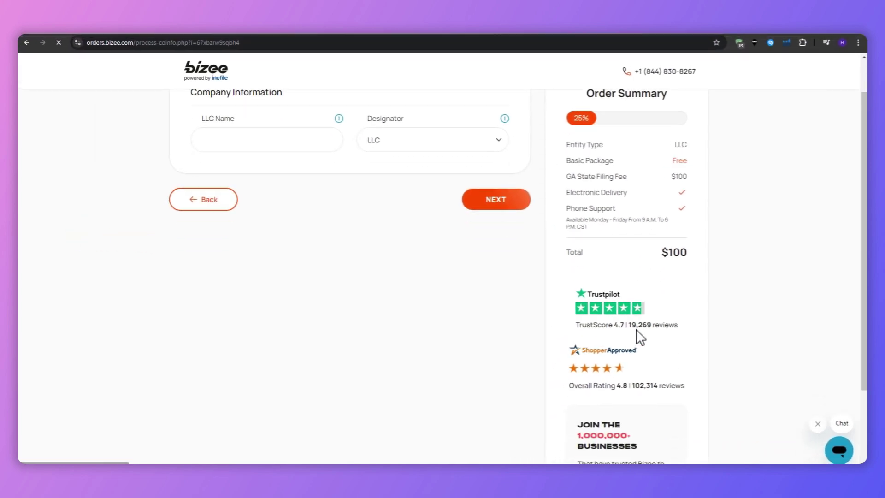
{"action": "scroll", "coordinate": [635, 331], "scroll_direction": "down", "scroll_amount": 2}
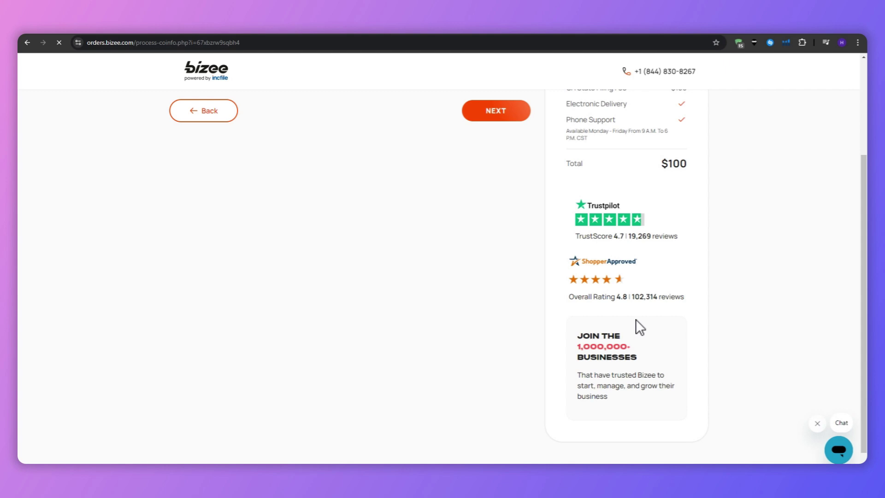
{"action": "scroll", "coordinate": [635, 318], "scroll_direction": "up", "scroll_amount": 1}
{"action": "scroll", "coordinate": [634, 313], "scroll_direction": "up", "scroll_amount": 1}
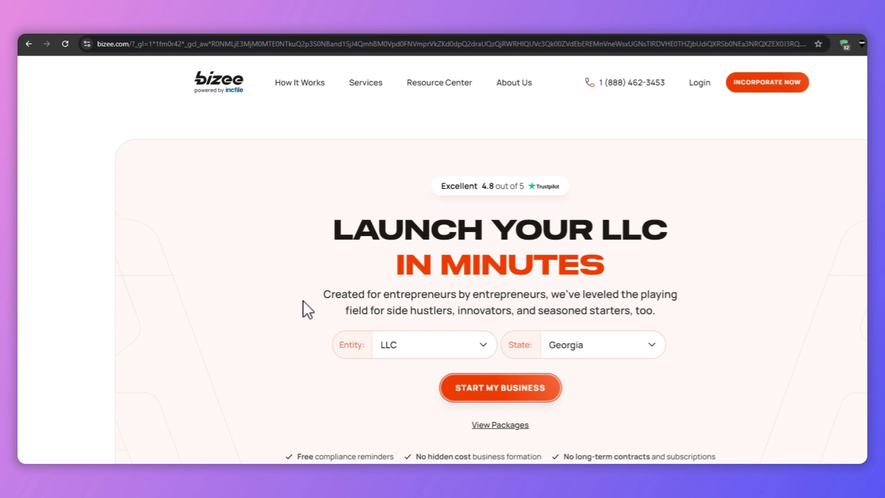
{"action": "scroll", "coordinate": [303, 302], "scroll_direction": "down", "scroll_amount": 2}
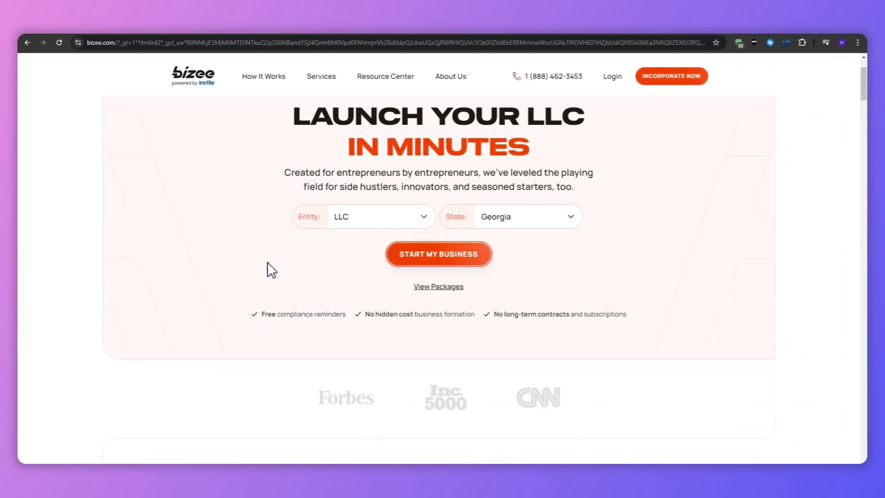
{"action": "scroll", "coordinate": [268, 262], "scroll_direction": "down", "scroll_amount": 3}
{"action": "scroll", "coordinate": [268, 263], "scroll_direction": "down", "scroll_amount": 1}
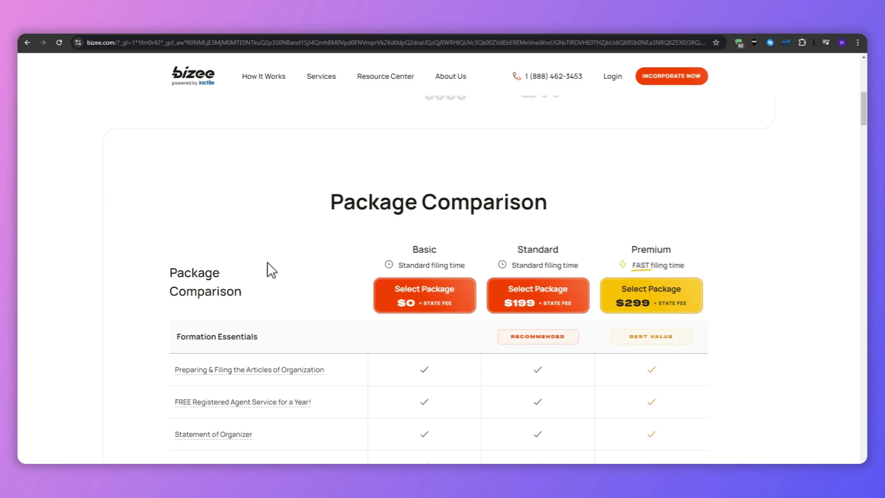
{"action": "scroll", "coordinate": [267, 262], "scroll_direction": "down", "scroll_amount": 1}
{"action": "scroll", "coordinate": [267, 263], "scroll_direction": "down", "scroll_amount": 2}
{"action": "scroll", "coordinate": [268, 263], "scroll_direction": "down", "scroll_amount": 1}
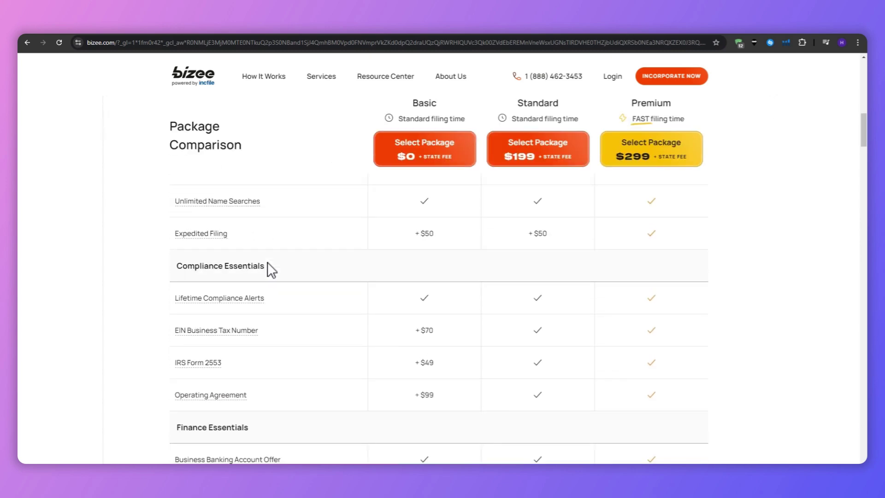
{"action": "scroll", "coordinate": [267, 262], "scroll_direction": "up", "scroll_amount": 2}
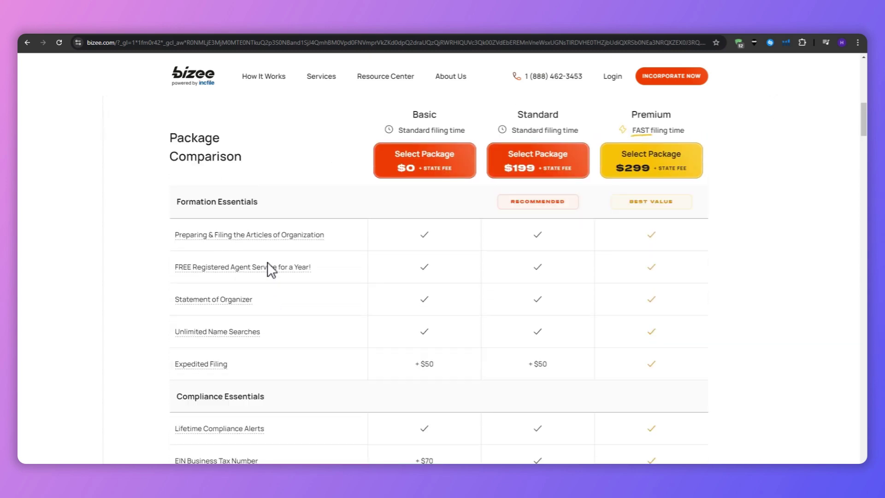
{"action": "scroll", "coordinate": [268, 262], "scroll_direction": "up", "scroll_amount": 2}
{"action": "scroll", "coordinate": [267, 263], "scroll_direction": "down", "scroll_amount": 4}
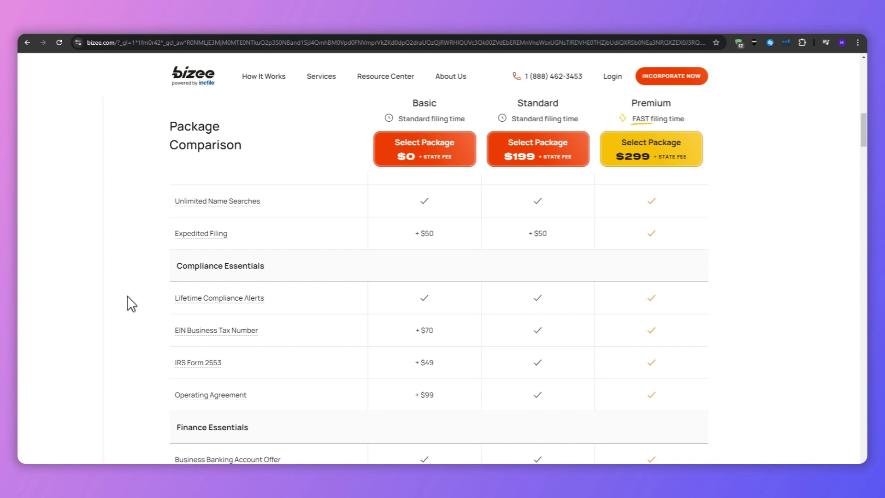
{"action": "scroll", "coordinate": [132, 300], "scroll_direction": "down", "scroll_amount": 1}
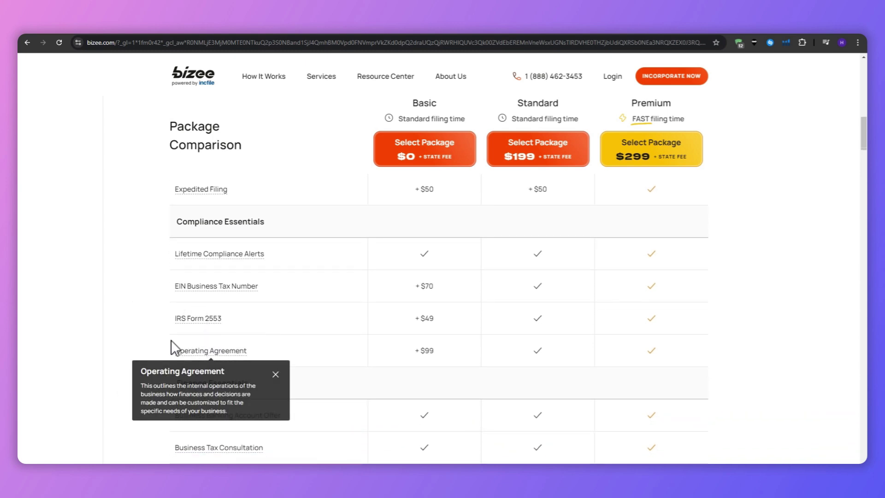
{"action": "scroll", "coordinate": [134, 324], "scroll_direction": "down", "scroll_amount": 1}
{"action": "scroll", "coordinate": [131, 320], "scroll_direction": "down", "scroll_amount": 2}
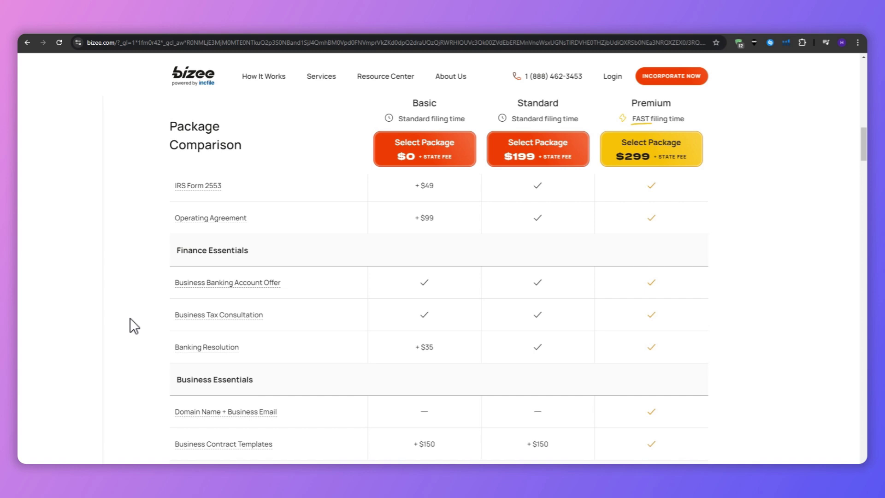
{"action": "scroll", "coordinate": [129, 319], "scroll_direction": "down", "scroll_amount": 1}
{"action": "scroll", "coordinate": [130, 317], "scroll_direction": "down", "scroll_amount": 1}
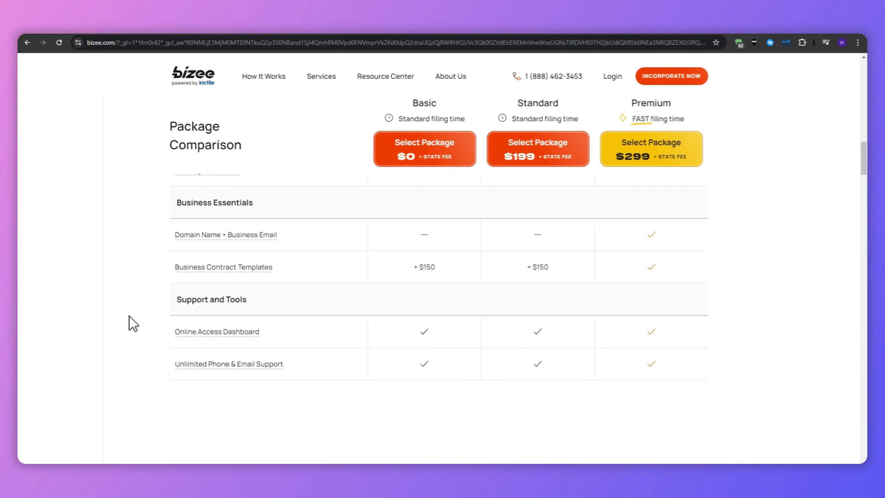
{"action": "scroll", "coordinate": [130, 315], "scroll_direction": "up", "scroll_amount": 2}
{"action": "scroll", "coordinate": [130, 314], "scroll_direction": "up", "scroll_amount": 3}
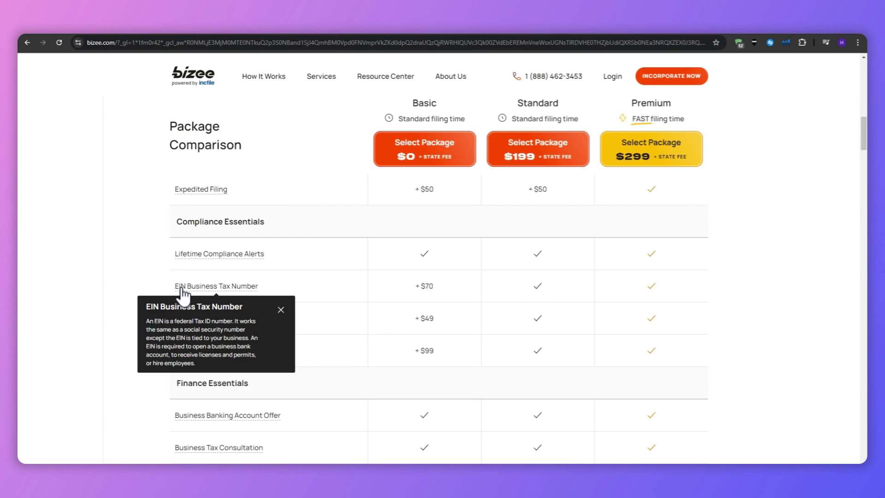
- Highlight the Basic package's + $70 EIN add-on price in the comparison table
{"action": "left_click_drag", "start_coordinate": [435, 285], "coordinate": [415, 288]}
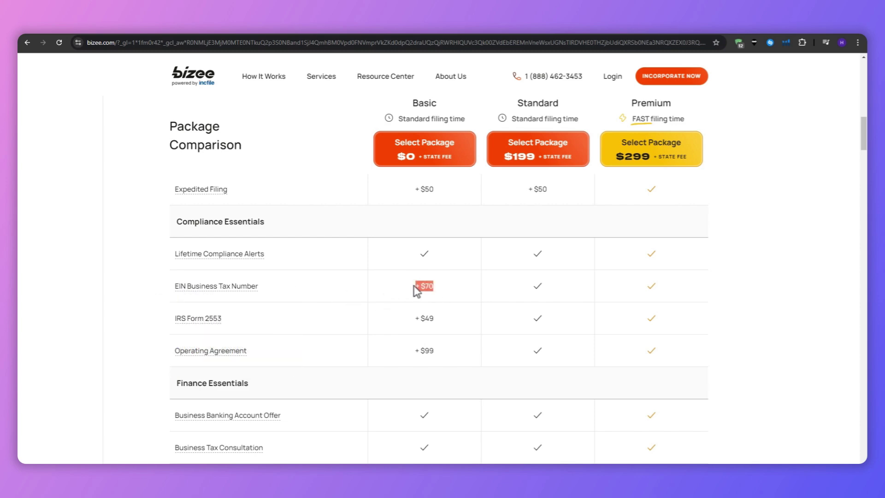
{"action": "left_click", "coordinate": [480, 261]}
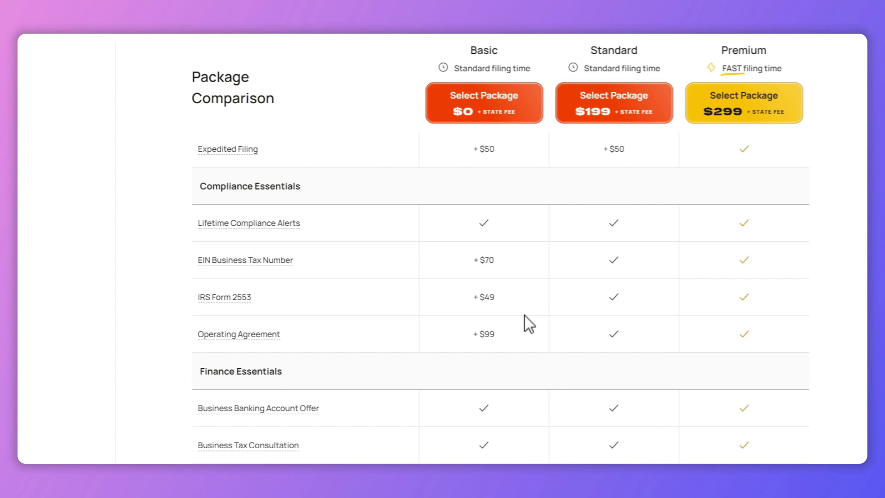
{"action": "scroll", "coordinate": [179, 330], "scroll_direction": "down", "scroll_amount": 3}
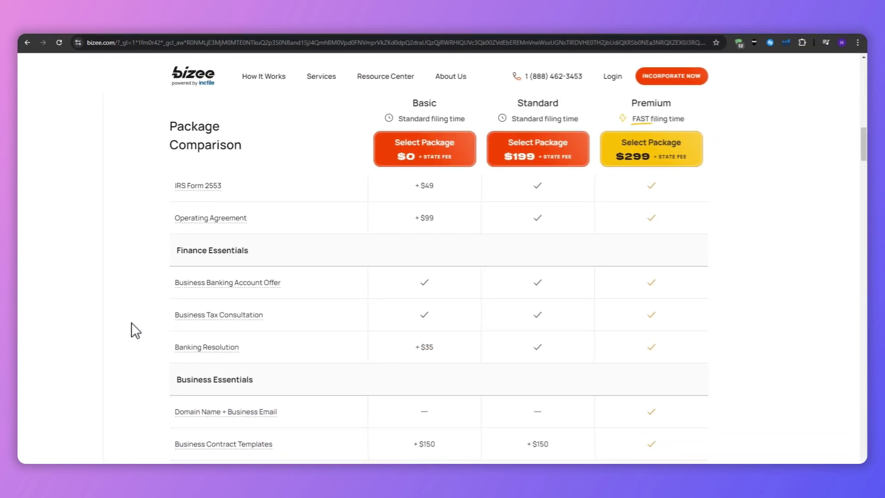
{"action": "scroll", "coordinate": [131, 327], "scroll_direction": "down", "scroll_amount": 2}
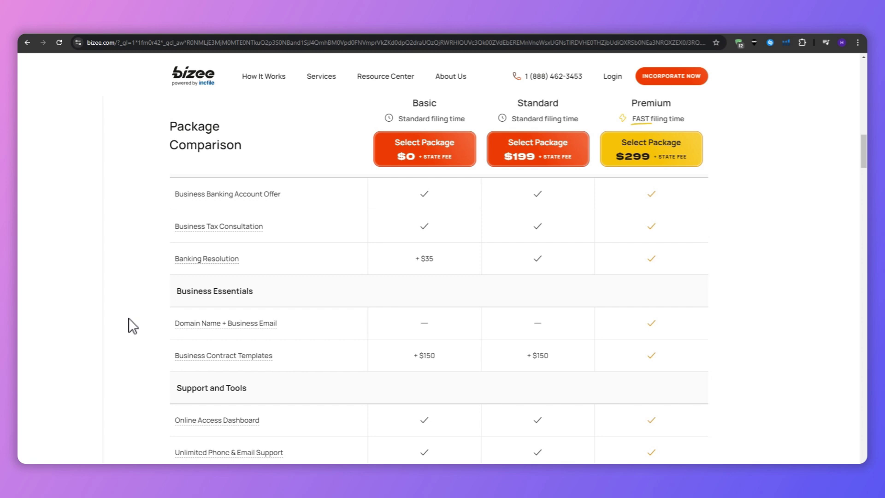
{"action": "scroll", "coordinate": [129, 317], "scroll_direction": "up", "scroll_amount": 1}
{"action": "scroll", "coordinate": [129, 317], "scroll_direction": "up", "scroll_amount": 5}
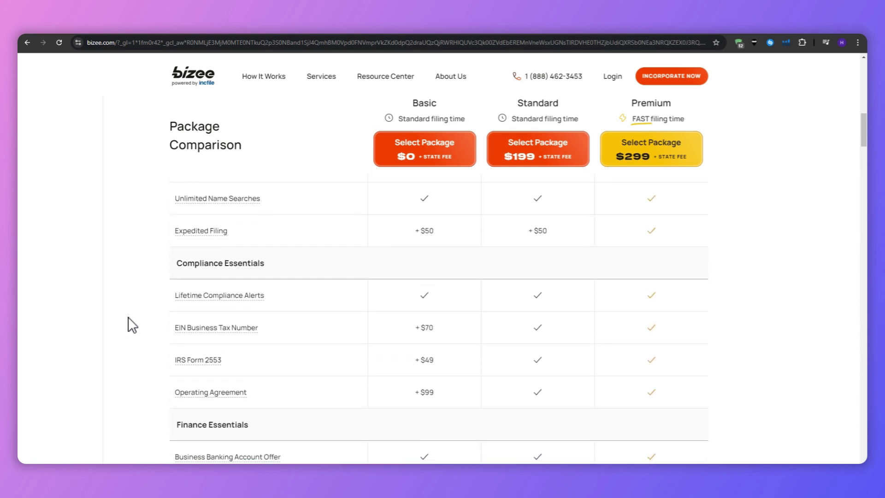
{"action": "scroll", "coordinate": [128, 317], "scroll_direction": "up", "scroll_amount": 3}
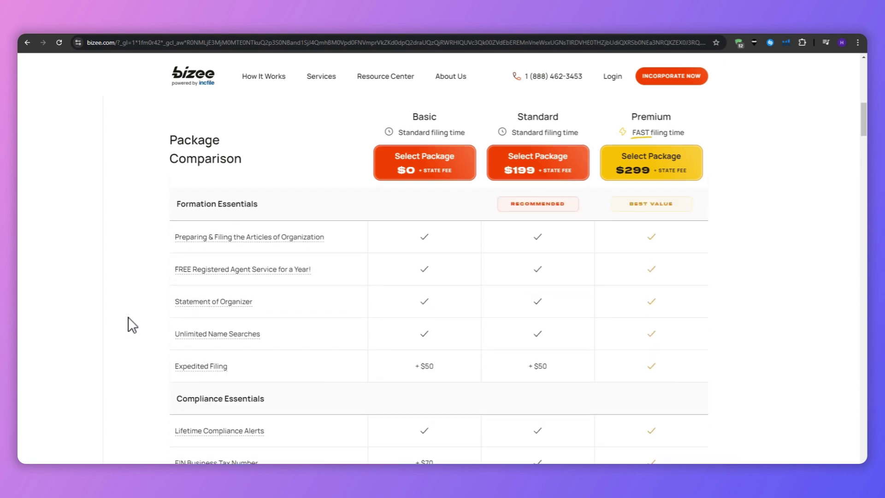